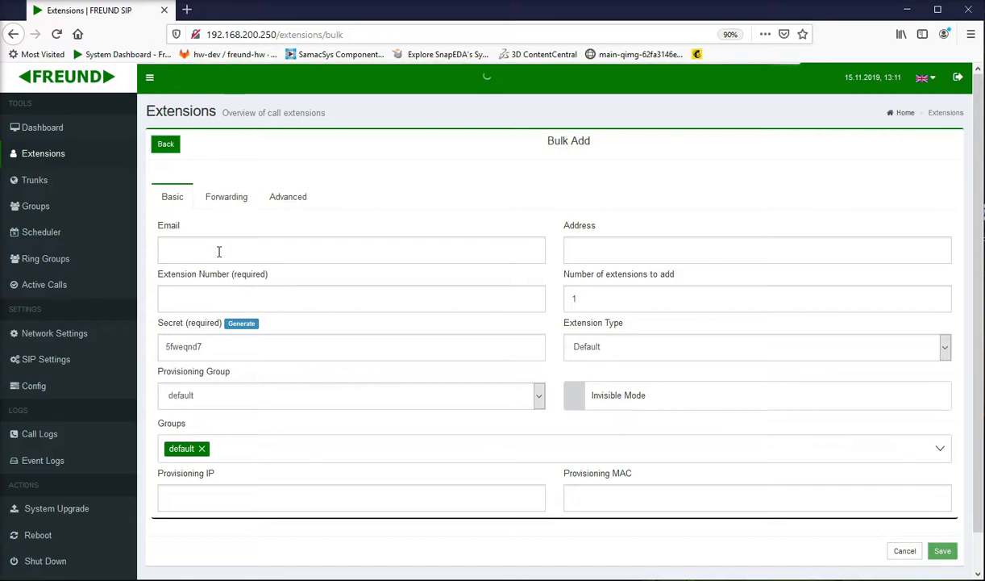
Fill in the contact's e-mail and enter address1 as the address in the bulk add form
type("e")
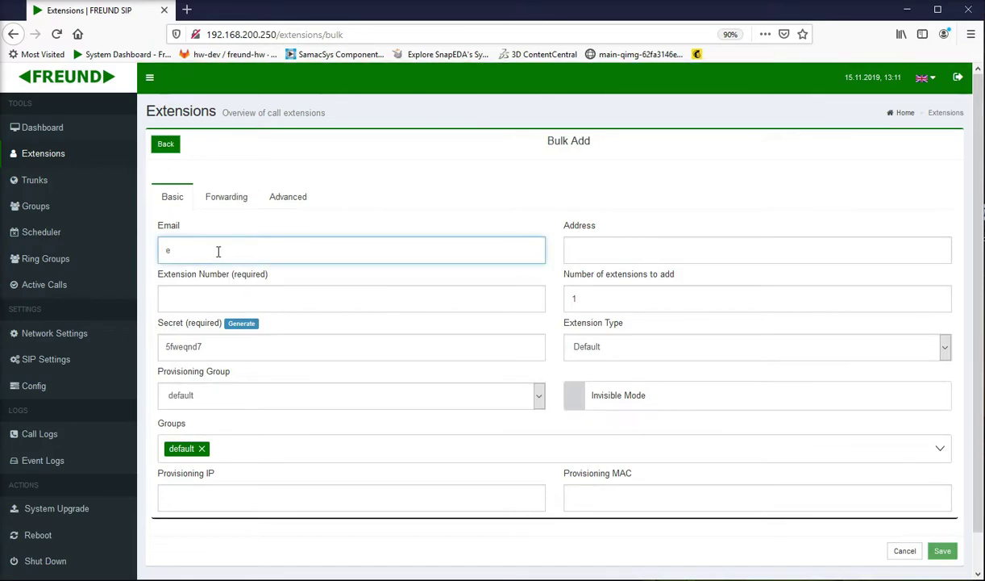
type("xample@example.com")
left_click(576, 251)
type("address1")
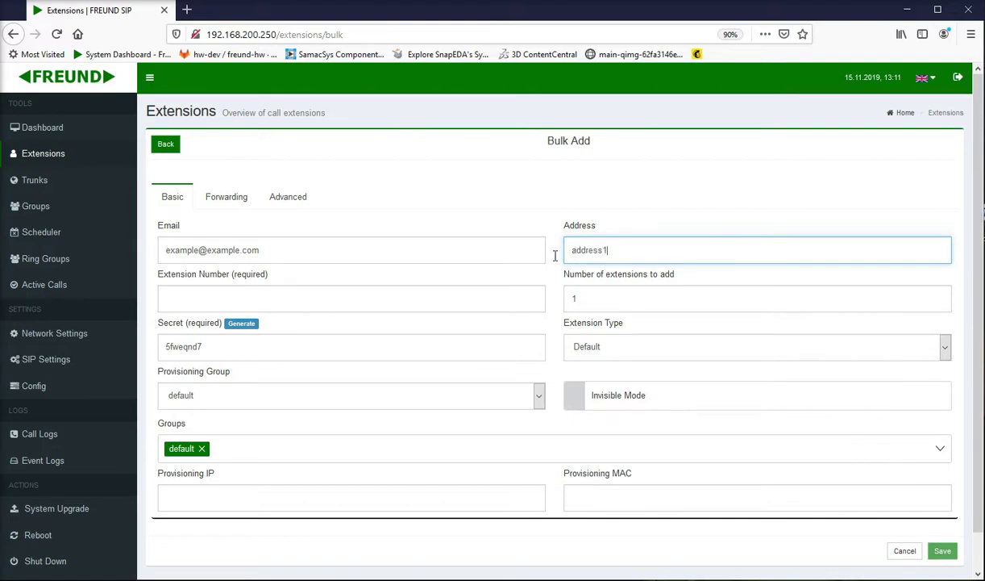
Set the extension number to 200, the number of extensions to 2 and the type to Mobile, and save the bulk addition
left_click(246, 307)
type("200")
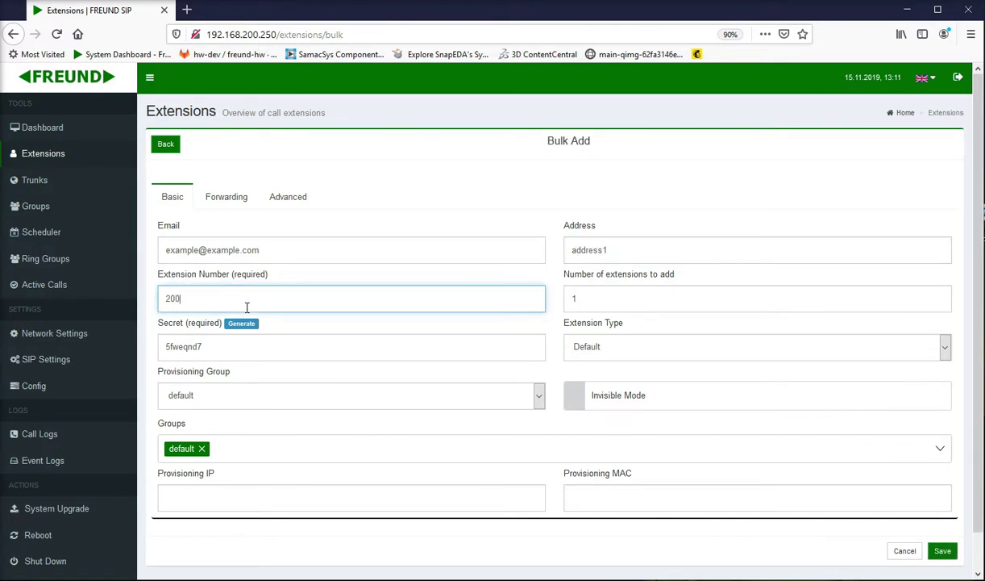
key("Tab")
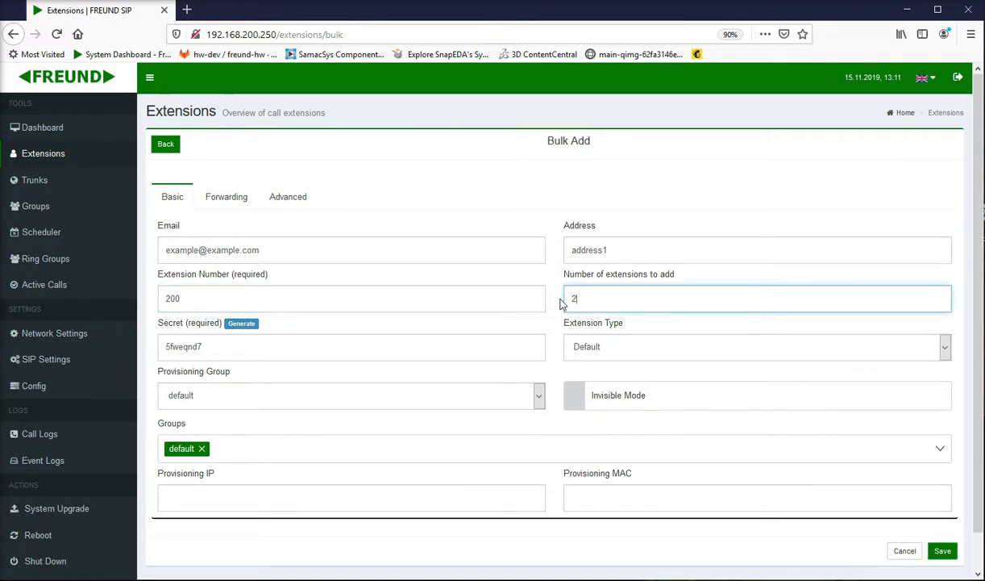
left_click(574, 345)
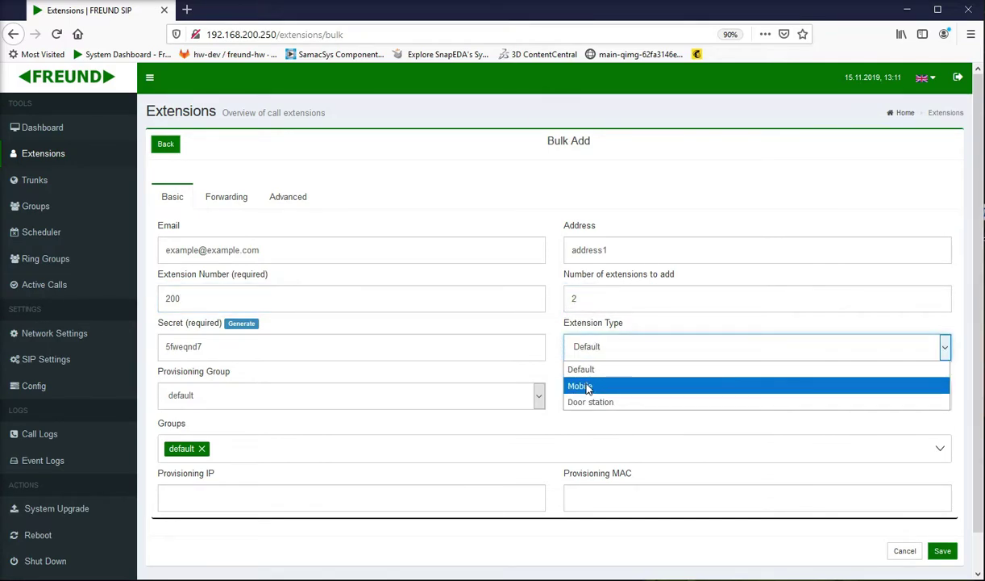
left_click(588, 386)
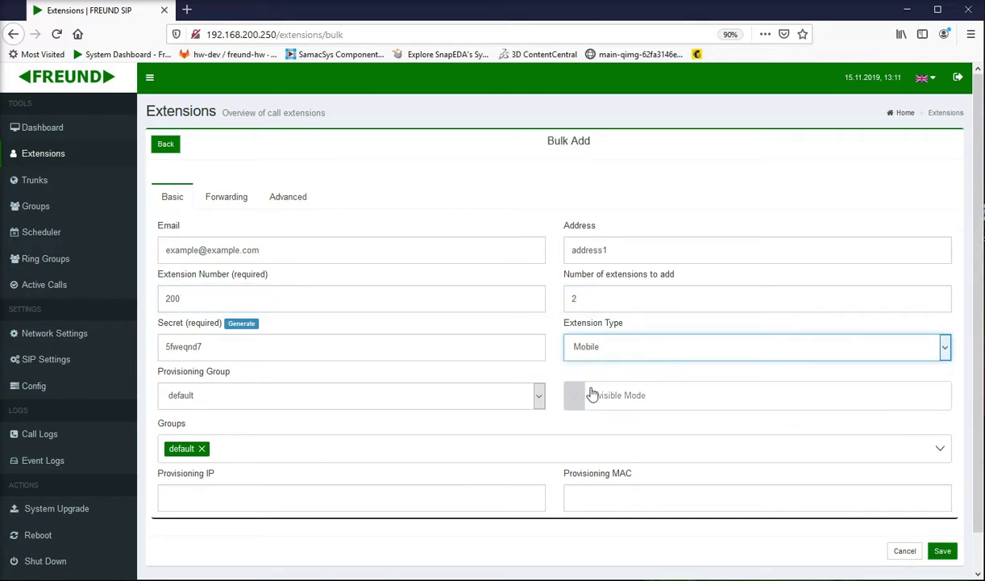
left_click(942, 551)
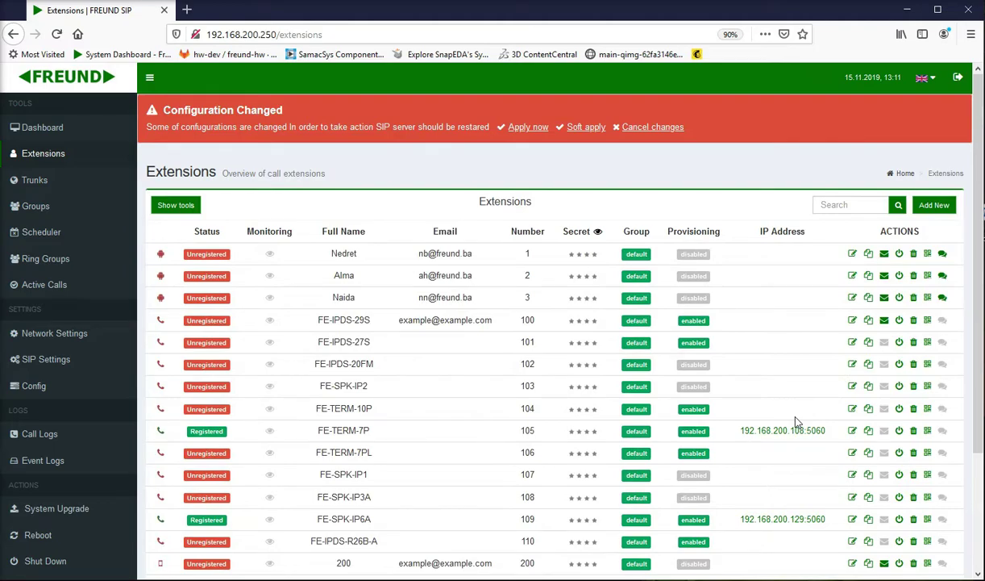
scroll(537, 294, "down", 3)
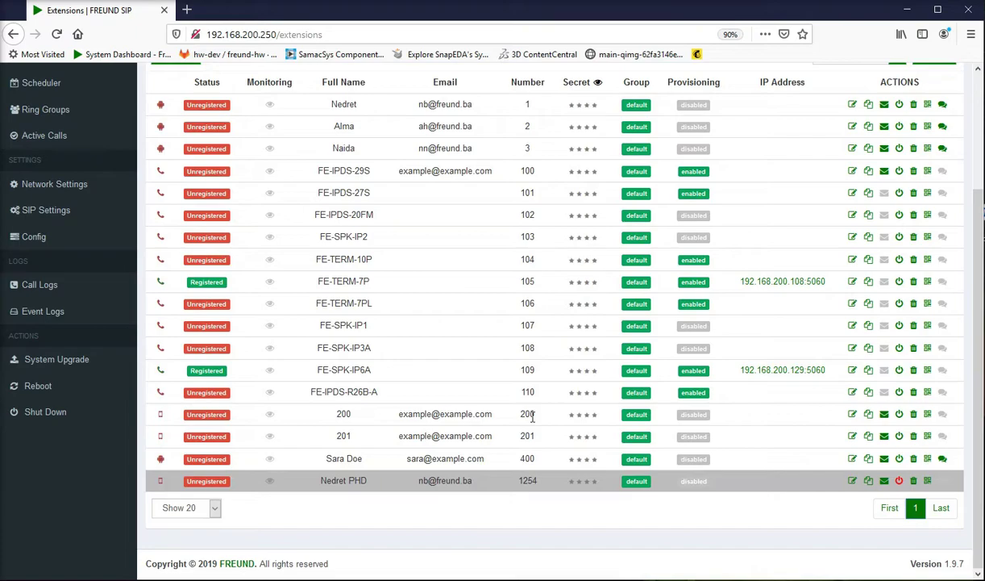
scroll(570, 396, "up", 3)
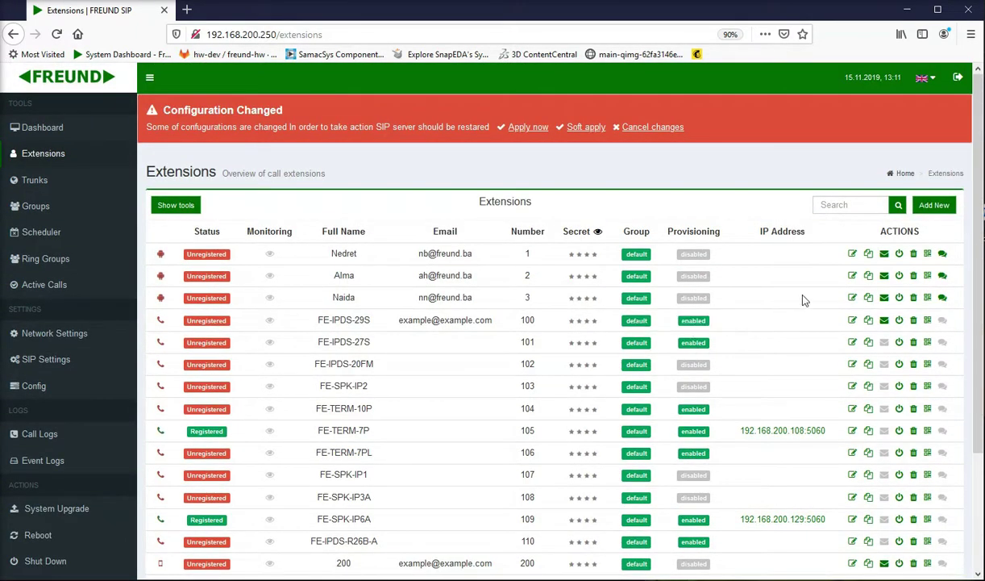
Start a new extension named Intercom 1, filling in the contact's e-mail and address2 as the address
left_click(933, 207)
left_click(294, 320)
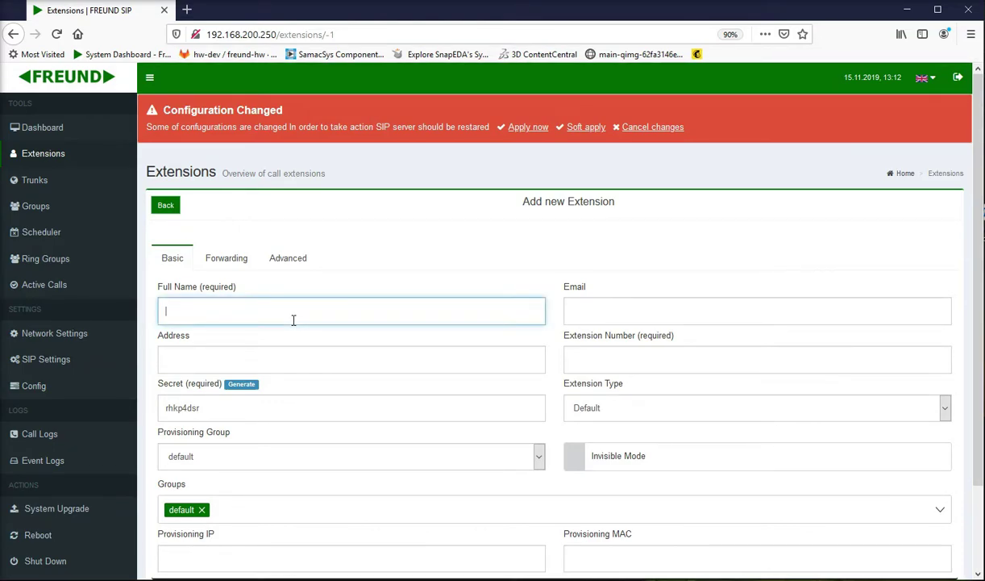
type("Intercom 1")
left_click(593, 314)
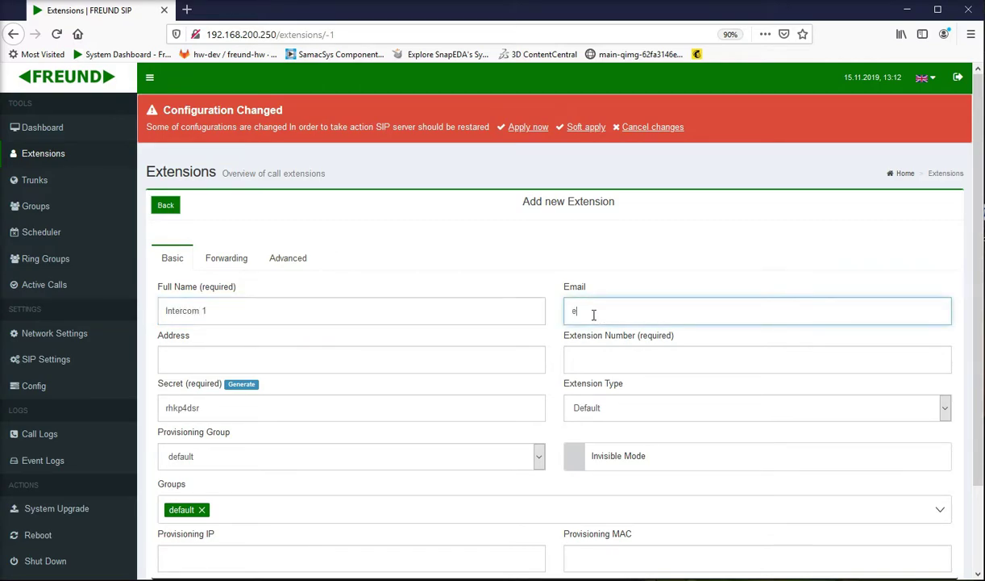
type("example@example.com")
left_click(301, 364)
type("address2")
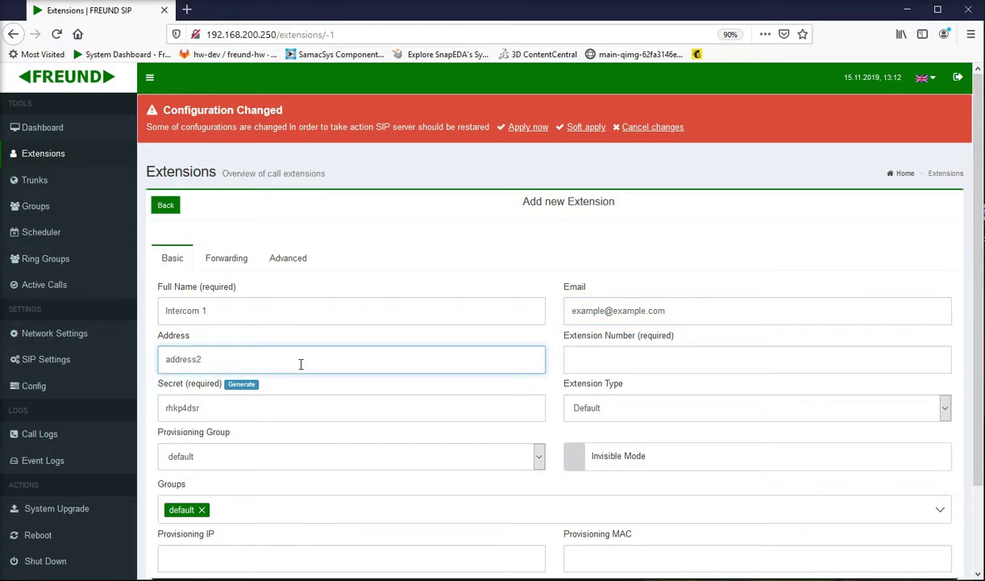
Set the Intercom 1 extension number to 400 and its extension type to Door station
left_click(592, 365)
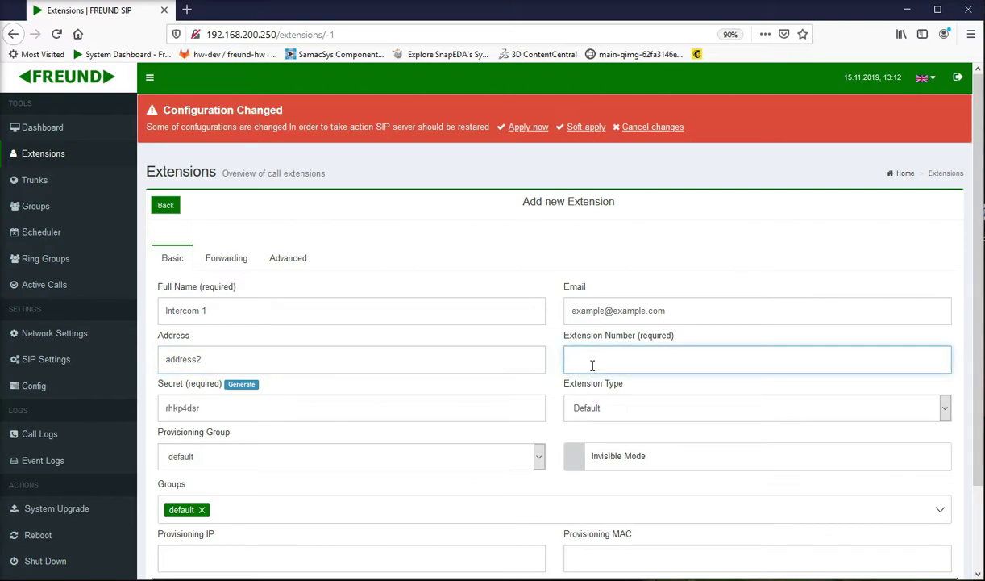
type("400")
left_click(653, 411)
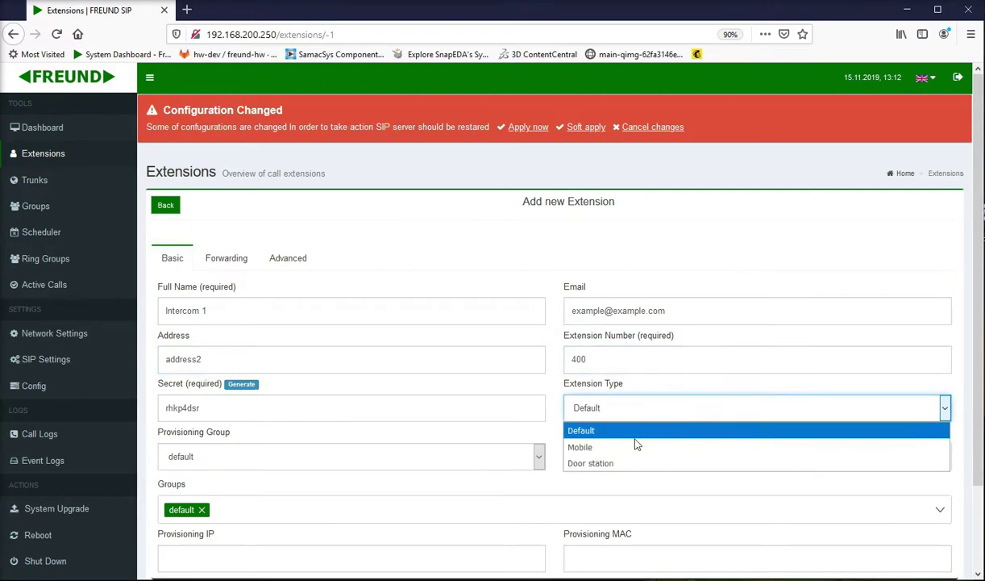
left_click(613, 464)
Enable Use SIP to Unlock for the door station and try to save the extension
left_click(353, 257)
left_click(170, 226)
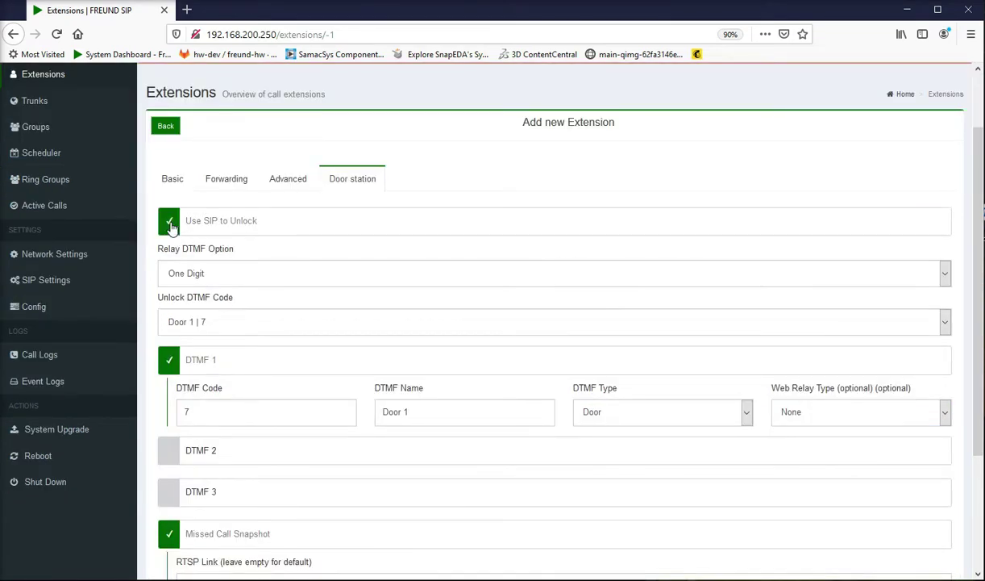
left_click(287, 180)
left_click(228, 212)
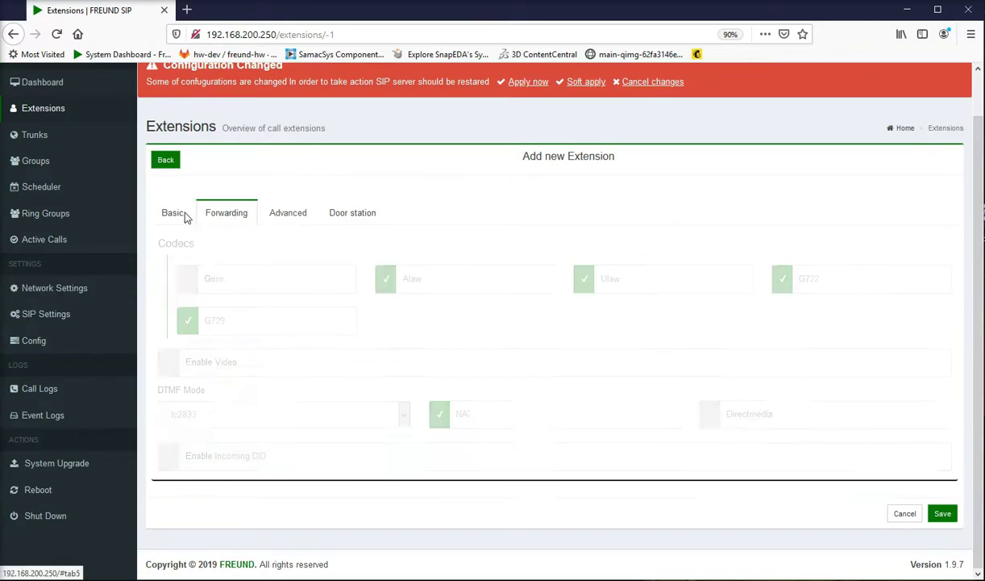
left_click(182, 262)
scroll(725, 407, "down", 2)
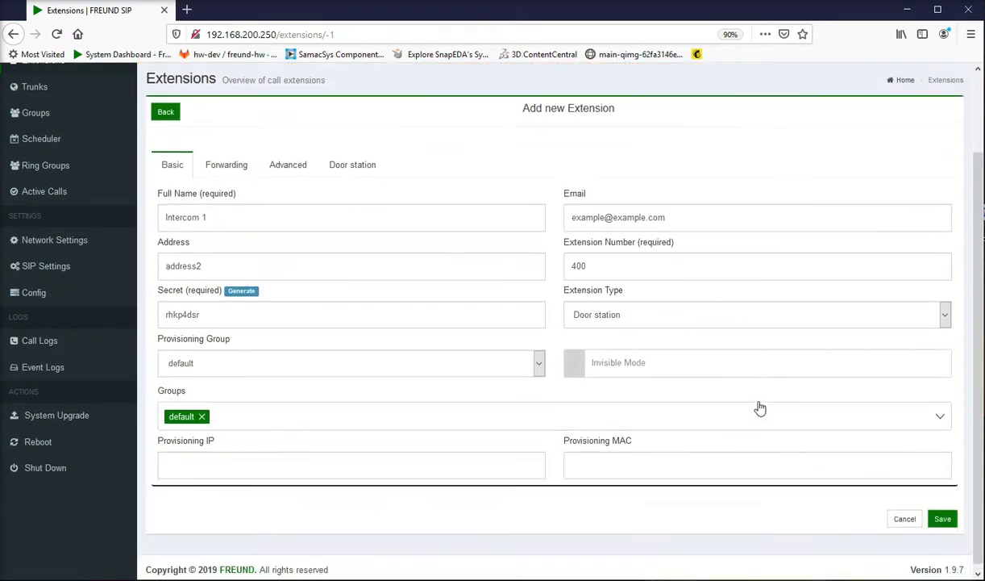
left_click(943, 514)
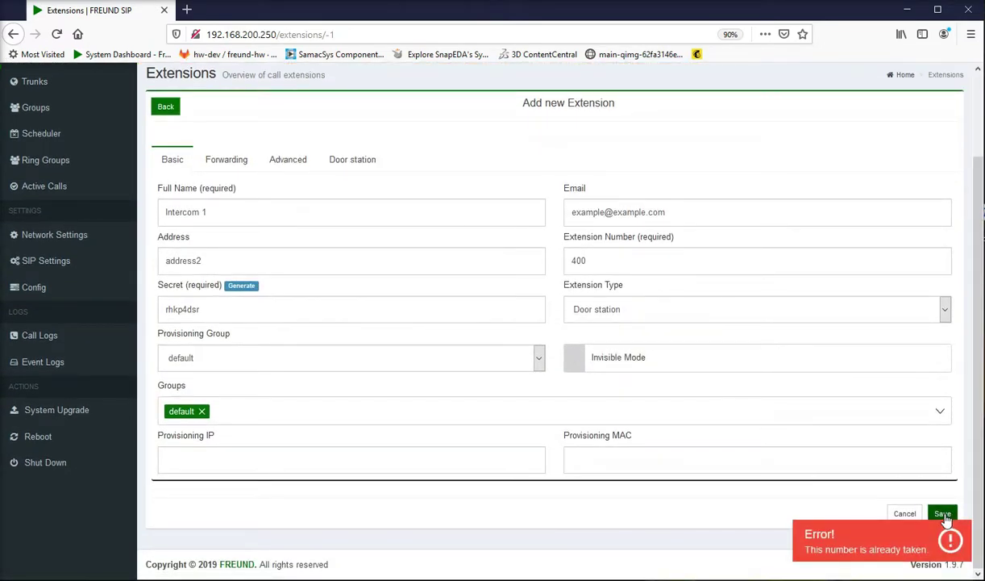
Change the Intercom 1 extension number to 600 and save the extension
left_click_drag(593, 260, 567, 261)
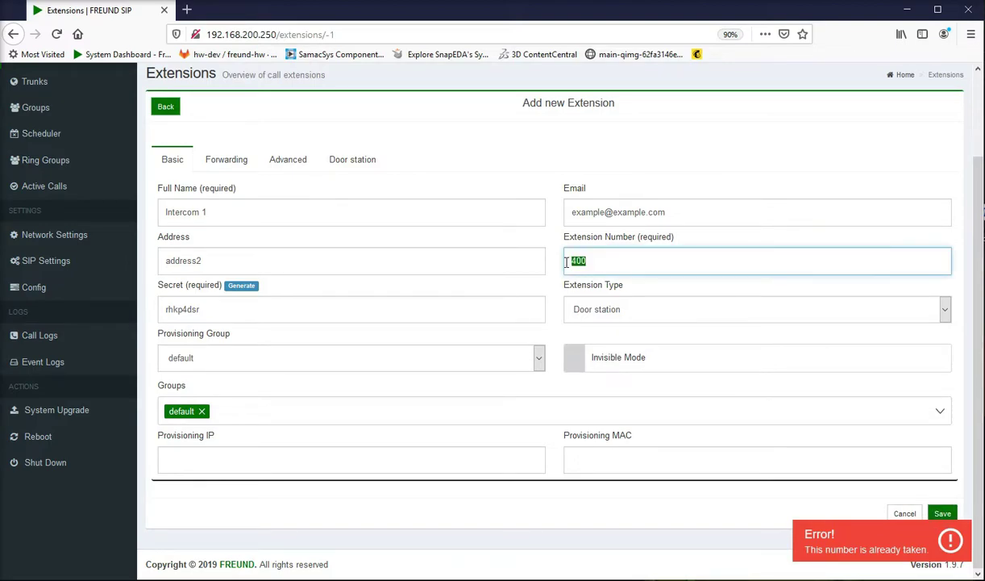
type("600")
left_click(941, 515)
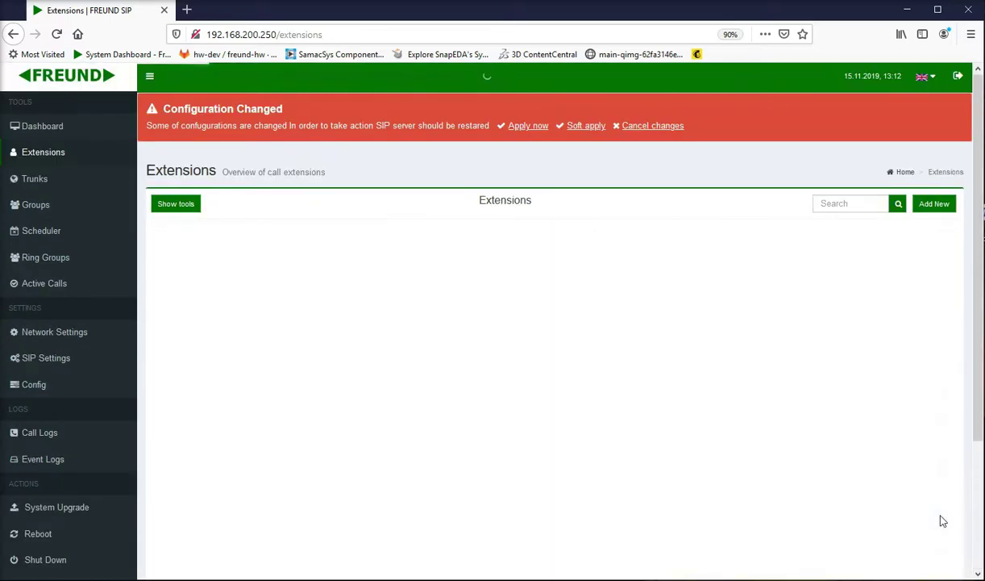
scroll(544, 442, "down", 4)
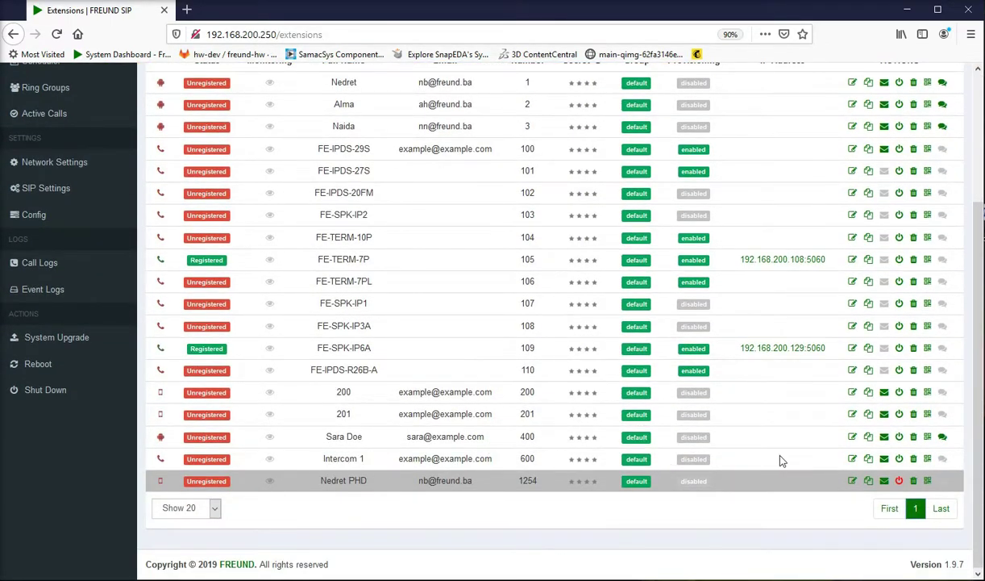
scroll(814, 438, "up", 4)
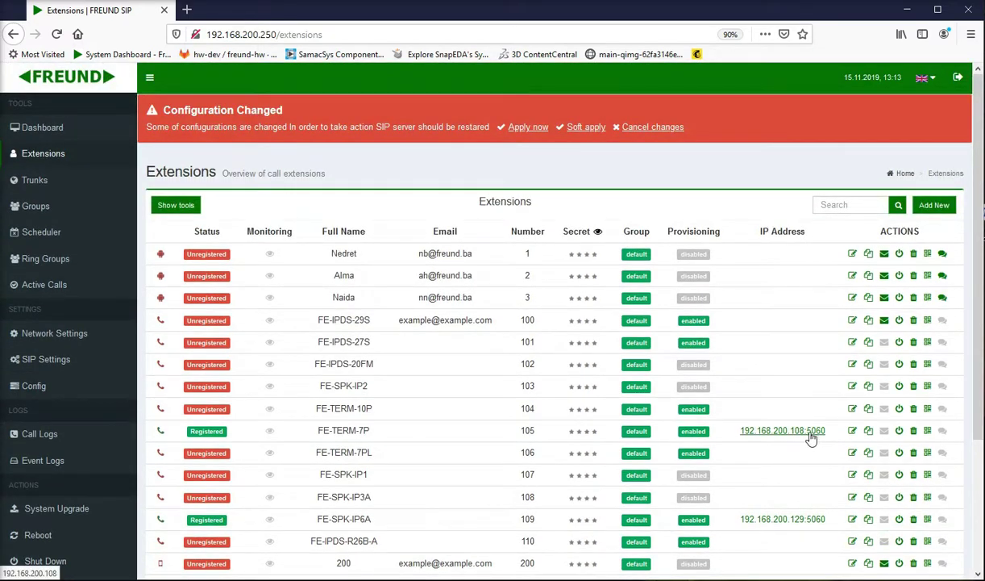
Start another new extension named Terminal 1 with "address 3" as its address
left_click(935, 205)
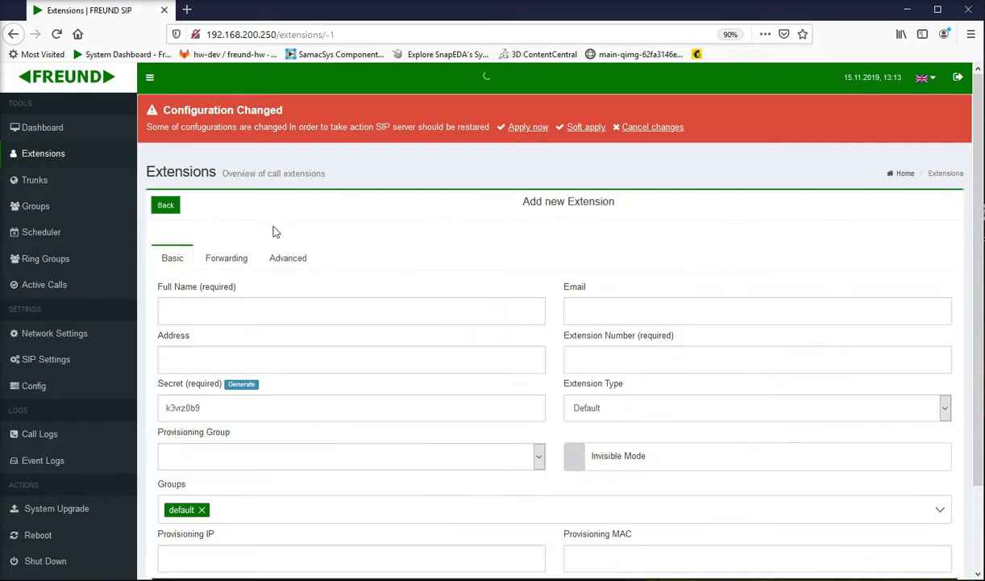
left_click(248, 310)
type("Terminasl")
key("BackSpace")
key("BackSpace")
type("a")
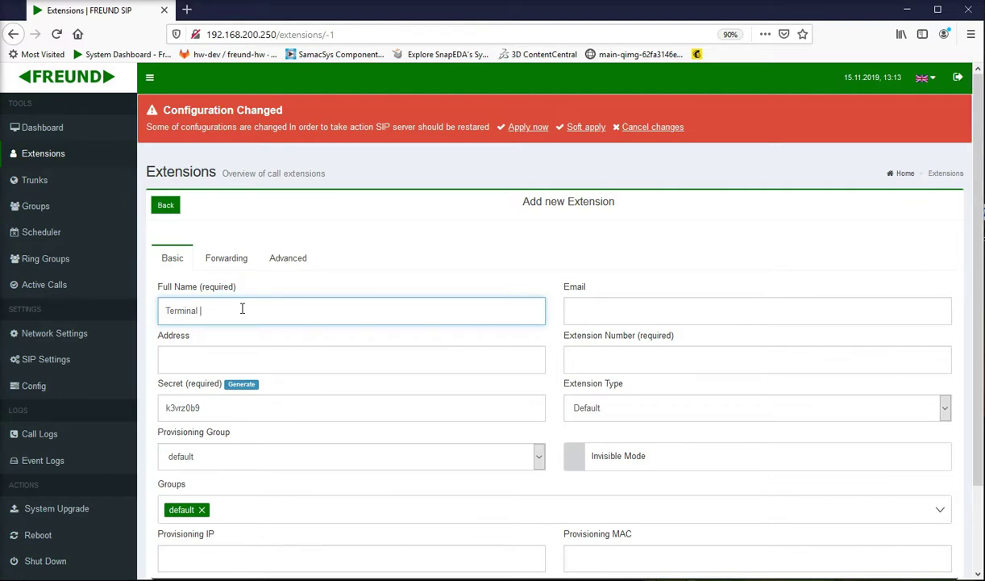
left_click(300, 361)
type("address")
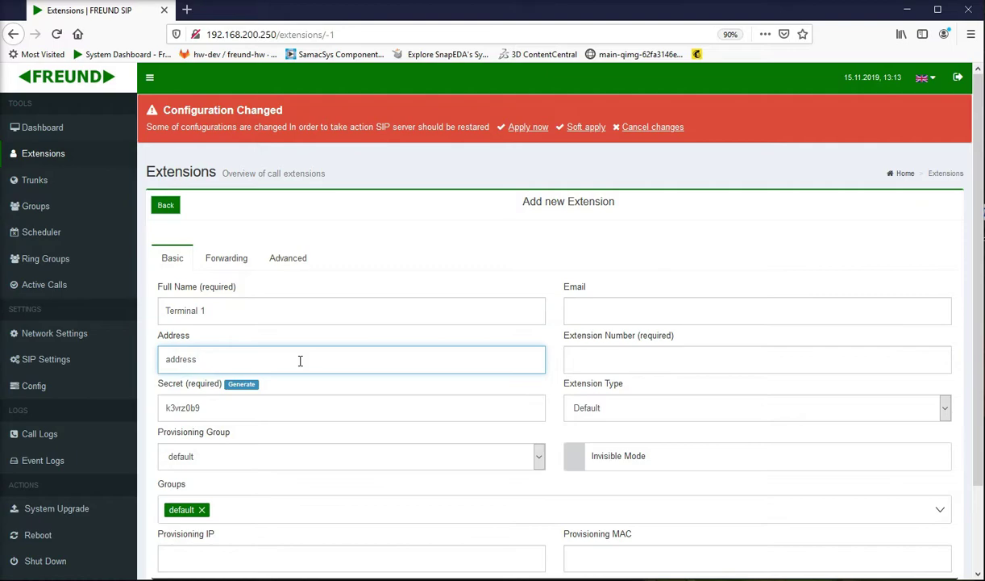
type(" 3")
Fill in the contact's e-mail for Terminal 1 and set its extension number to 601
left_click(617, 311)
type("example.c")
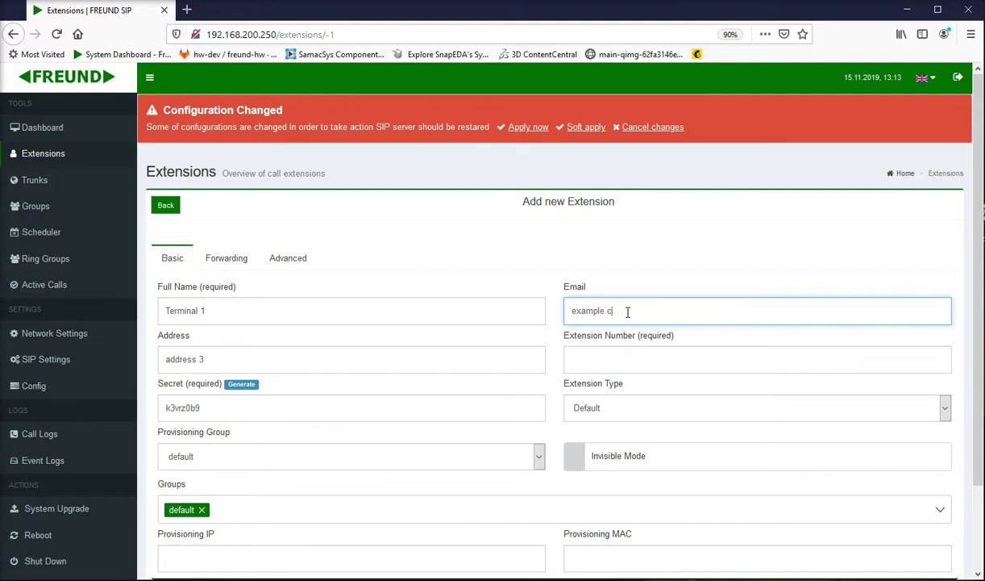
key("BackSpace")
key("BackSpace")
type("@example.com")
left_click(619, 363)
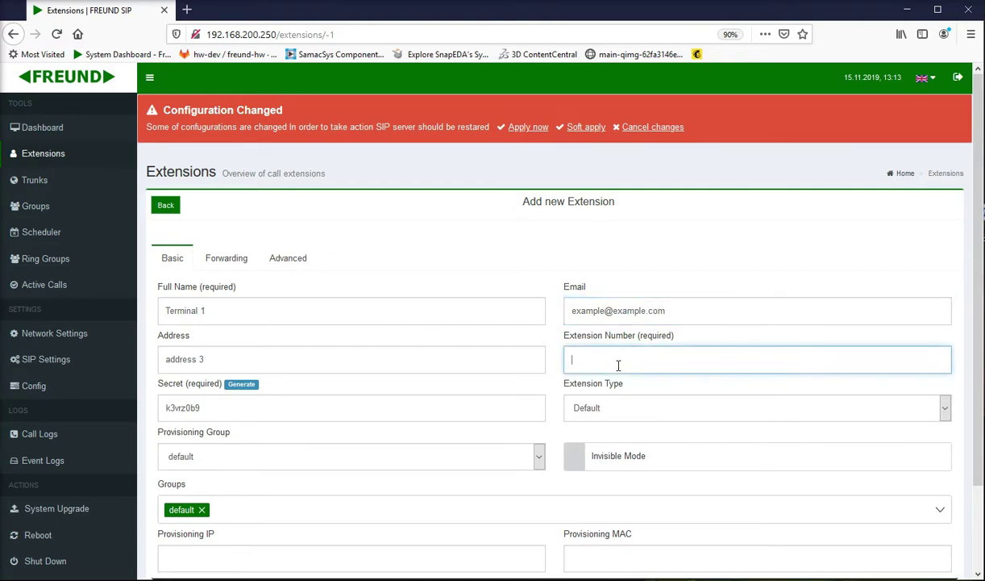
type("601")
Enable video for the Terminal 1 extension and save it
left_click(293, 260)
left_click(170, 407)
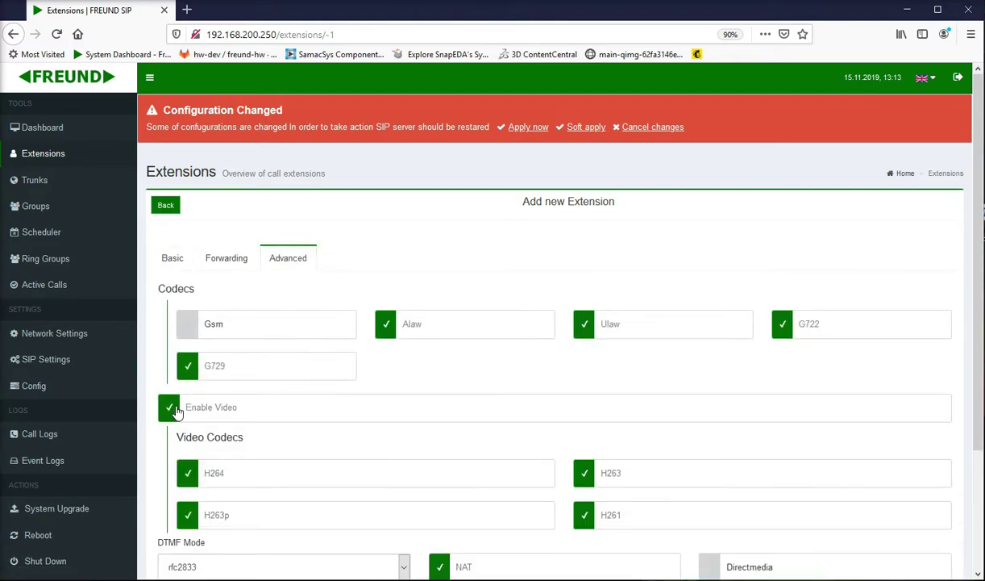
scroll(755, 345, "down", 3)
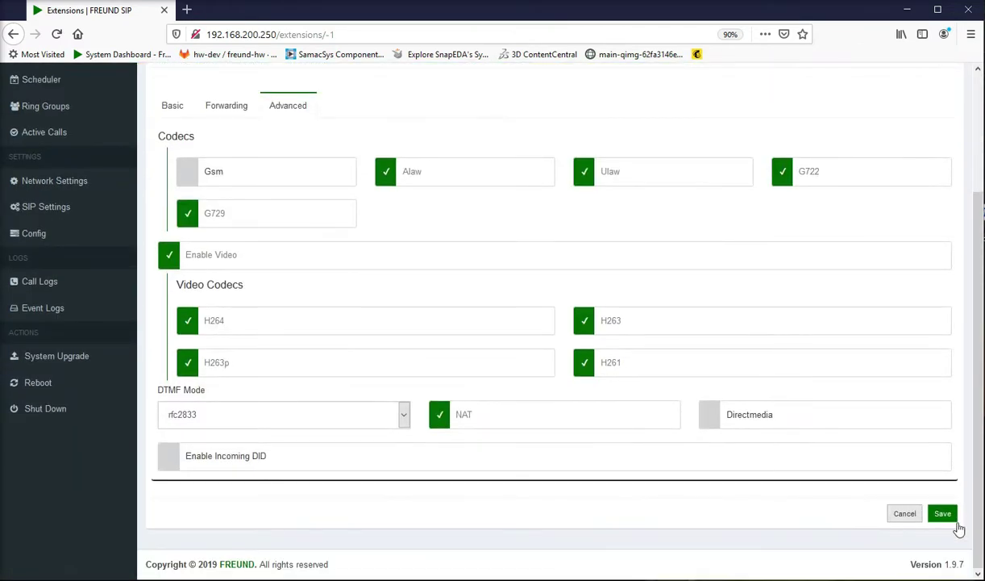
left_click(942, 515)
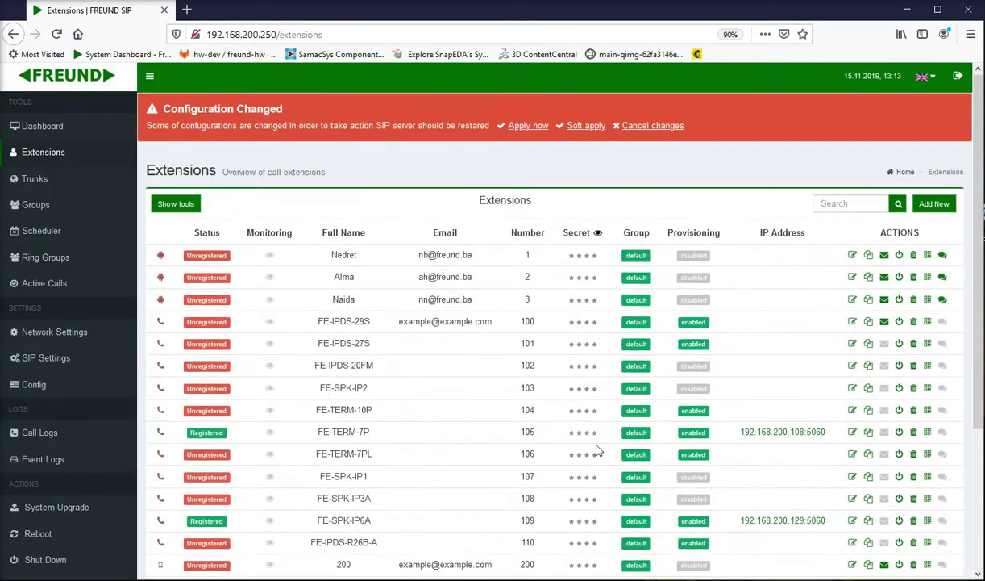
Clone extension 201 using the Increment existing number option
scroll(600, 448, "down", 3)
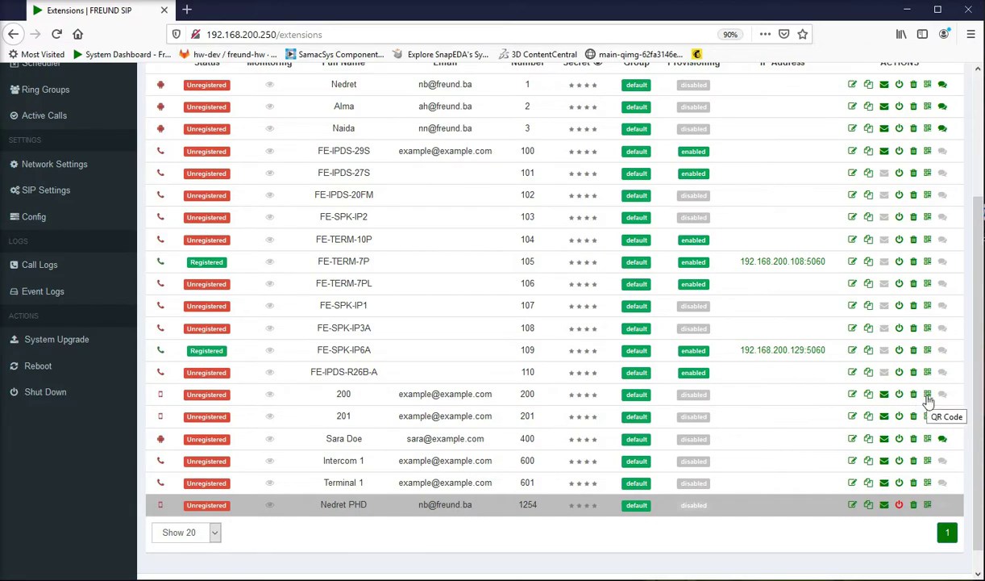
left_click(868, 416)
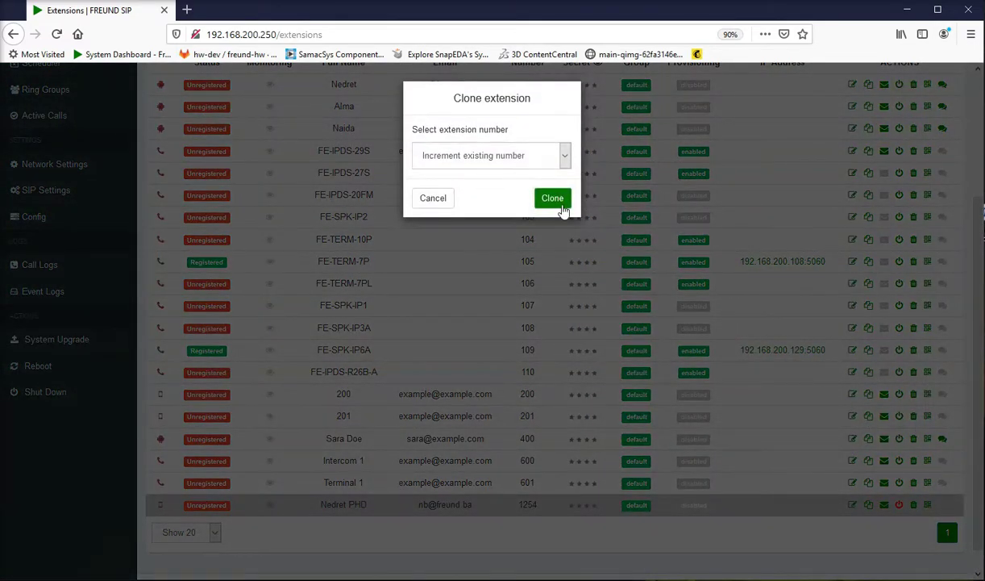
left_click(565, 158)
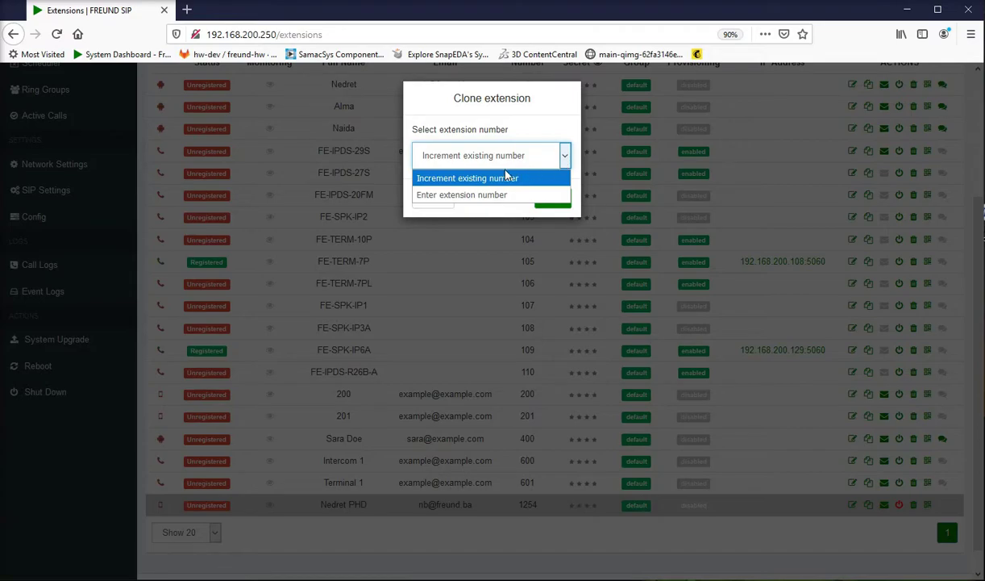
left_click(506, 175)
left_click(553, 201)
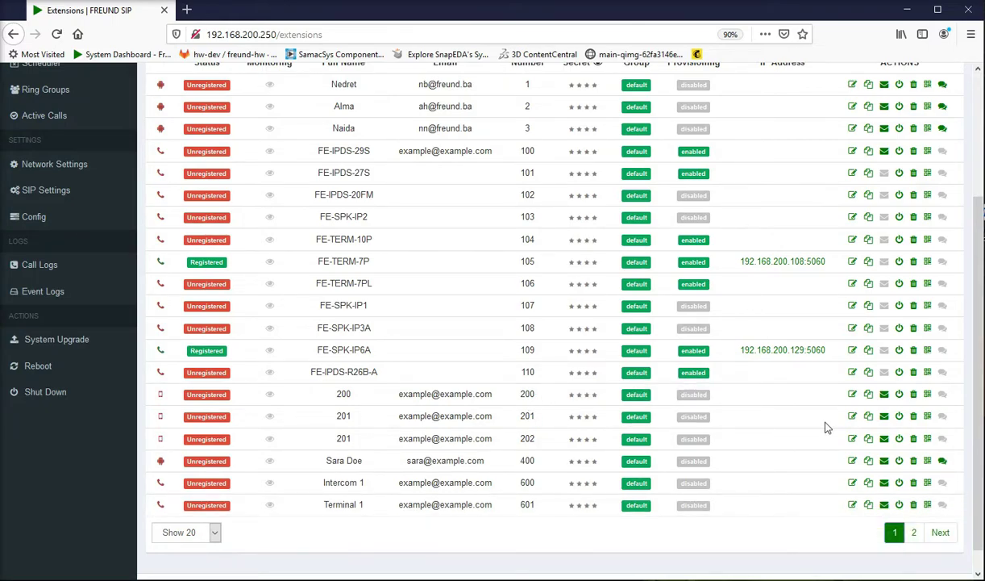
Replace the full name of extension 200 with the person's full name and save the extension
left_click(853, 396)
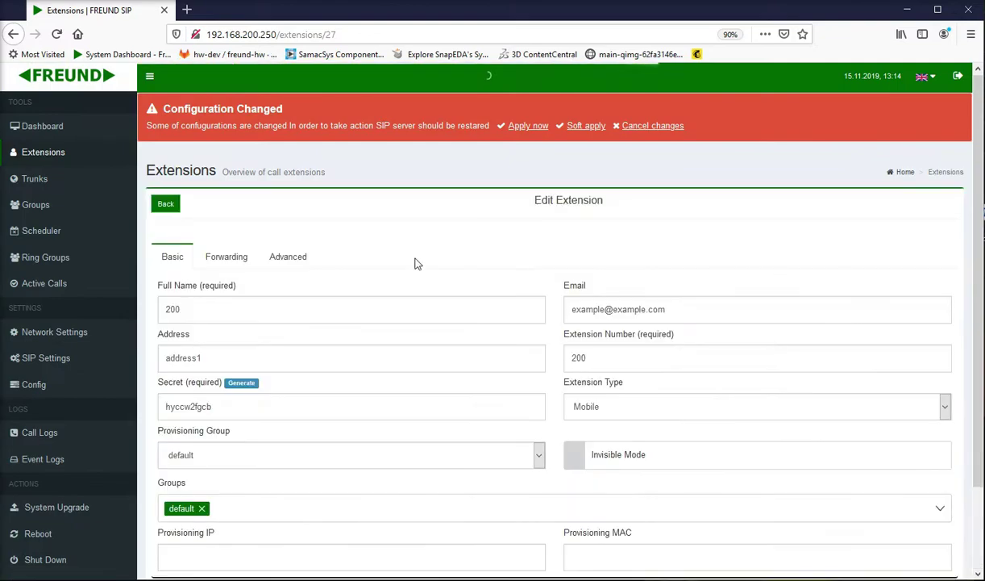
left_click_drag(191, 308, 136, 305)
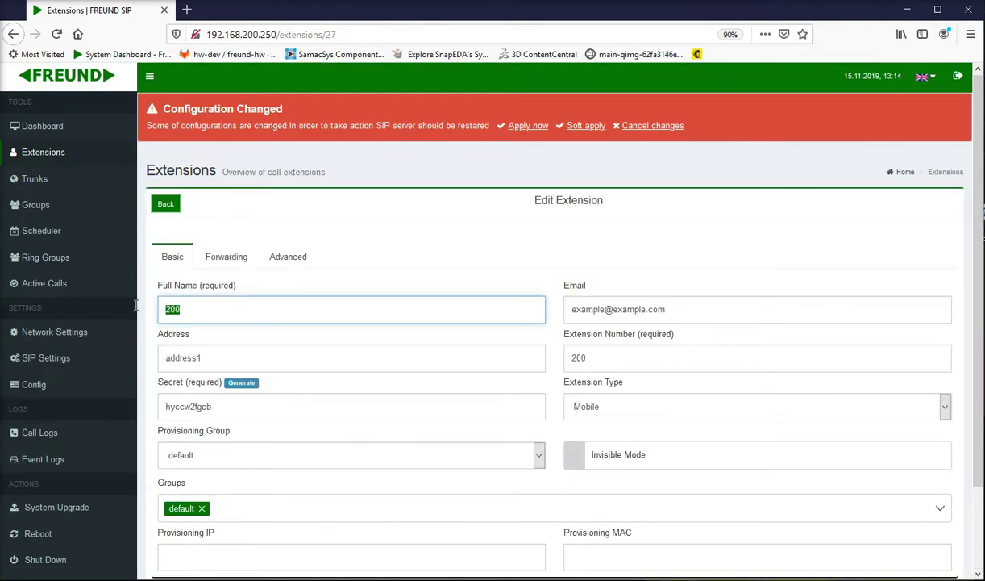
type("Edward Doe")
scroll(798, 379, "down", 2)
scroll(798, 379, "down", 1)
left_click(941, 513)
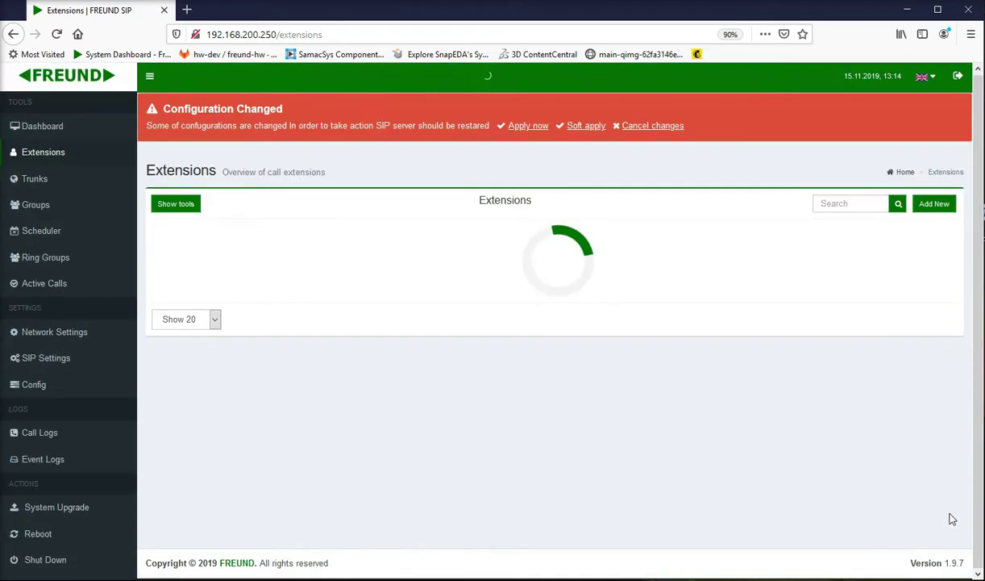
Edit extension 201 to carry its user's full name and save it
scroll(713, 419, "down", 5)
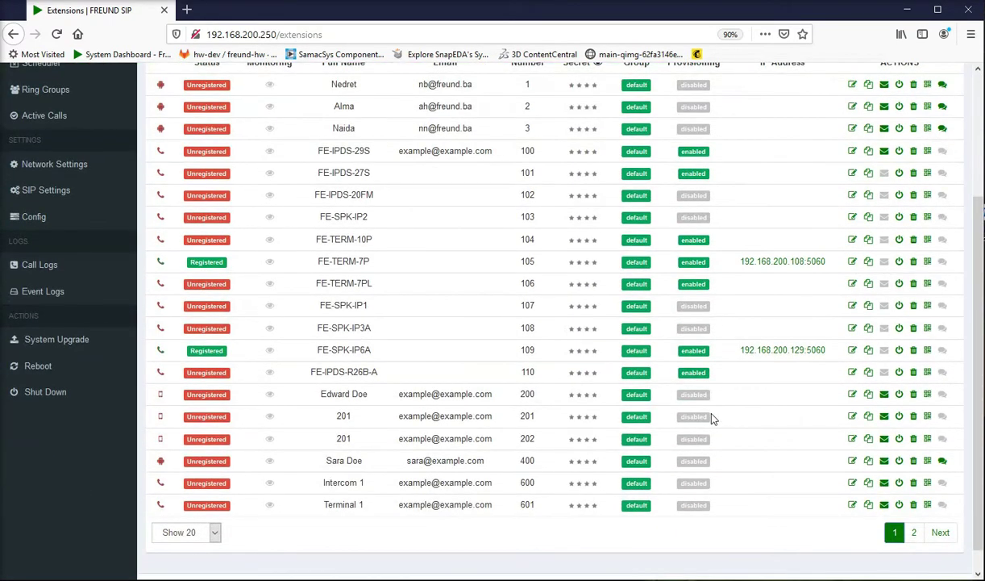
left_click(852, 417)
left_click(257, 313)
left_click_drag(258, 313, 154, 308)
type("J")
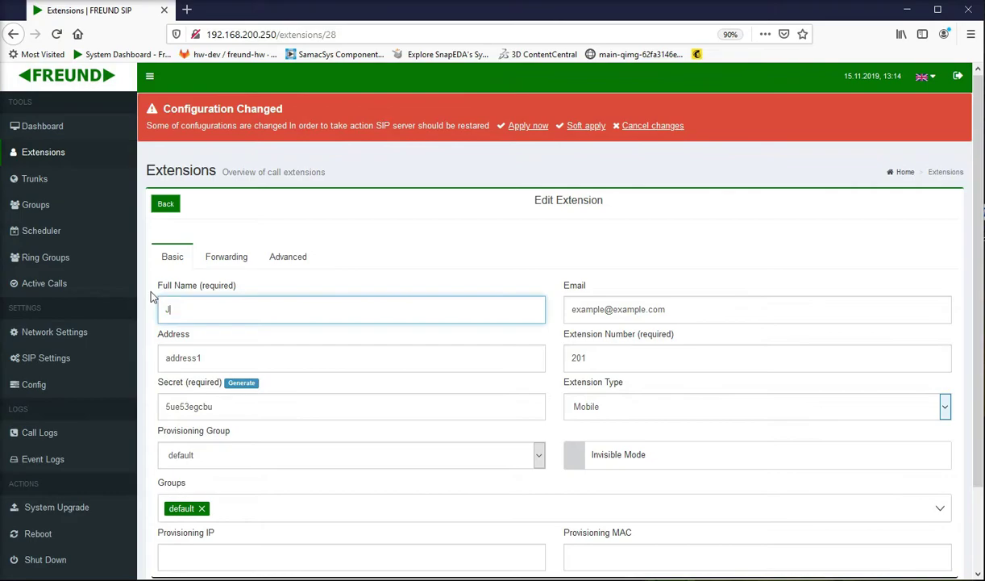
type("ane Doe")
scroll(806, 367, "down", 2)
left_click(944, 515)
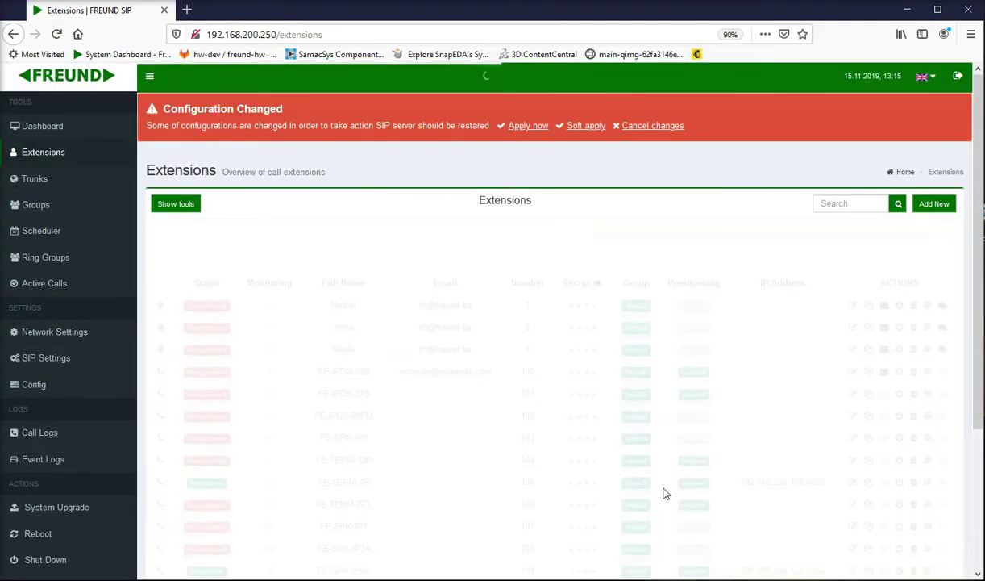
Change the full name of the cloned extension 202 to its user's full name and save it
scroll(653, 468, "down", 5)
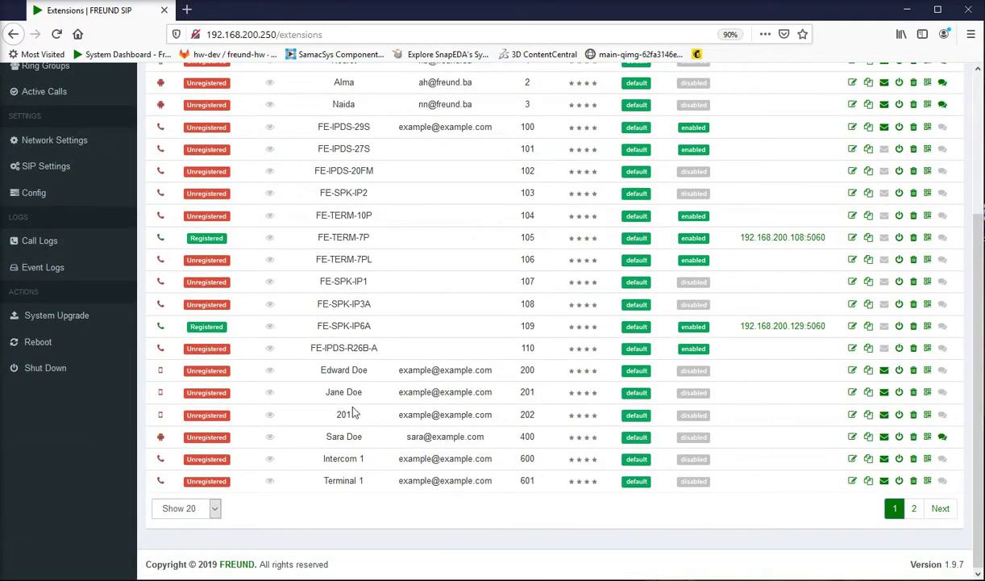
left_click(852, 414)
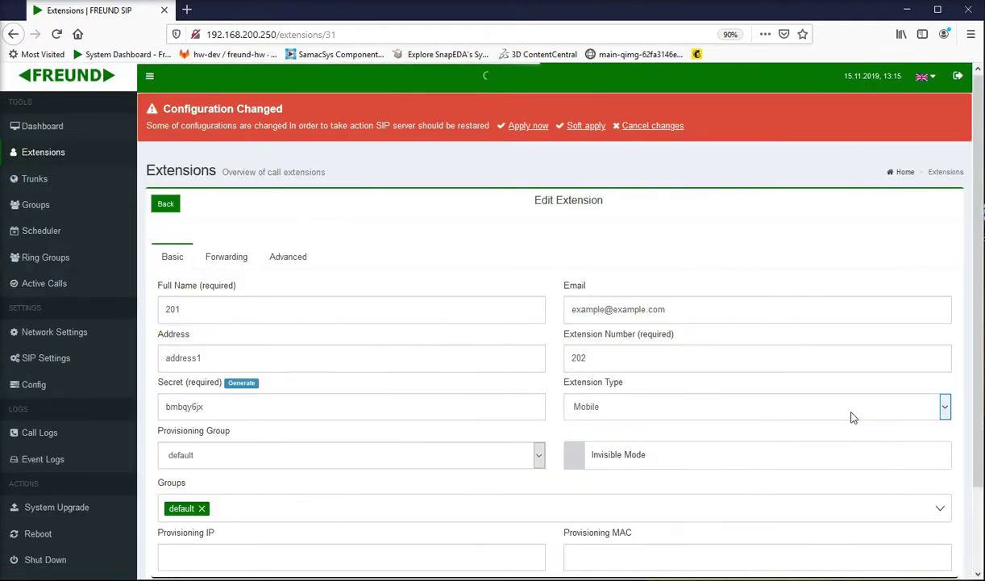
left_click(178, 315)
left_click_drag(178, 315, 139, 302)
type("Sarah Doe")
scroll(766, 404, "down", 2)
left_click(942, 513)
scroll(460, 404, "down", 3)
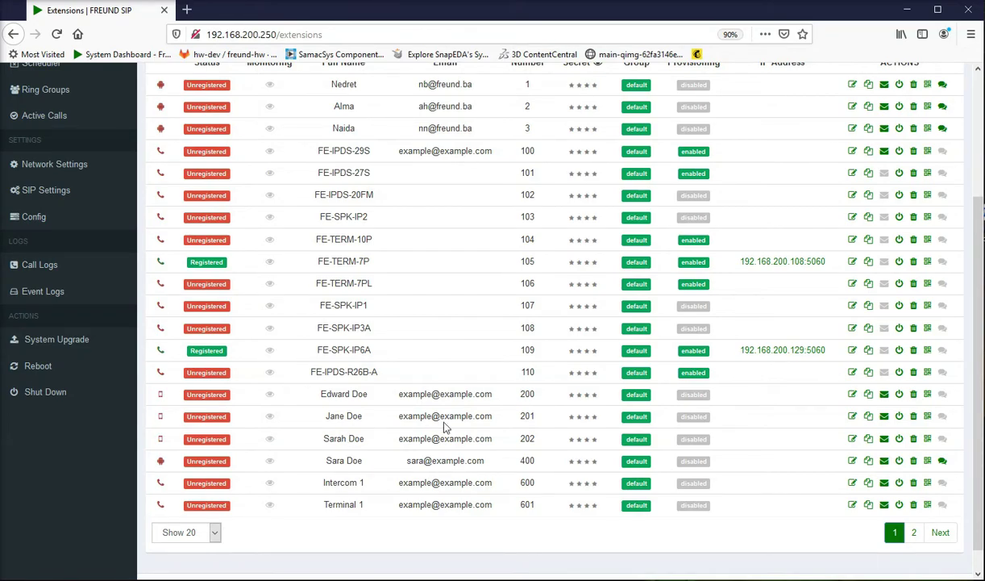
Apply the pending configuration changes immediately and sign back in with the prefilled admin credentials
scroll(445, 428, "up", 5)
left_click(526, 127)
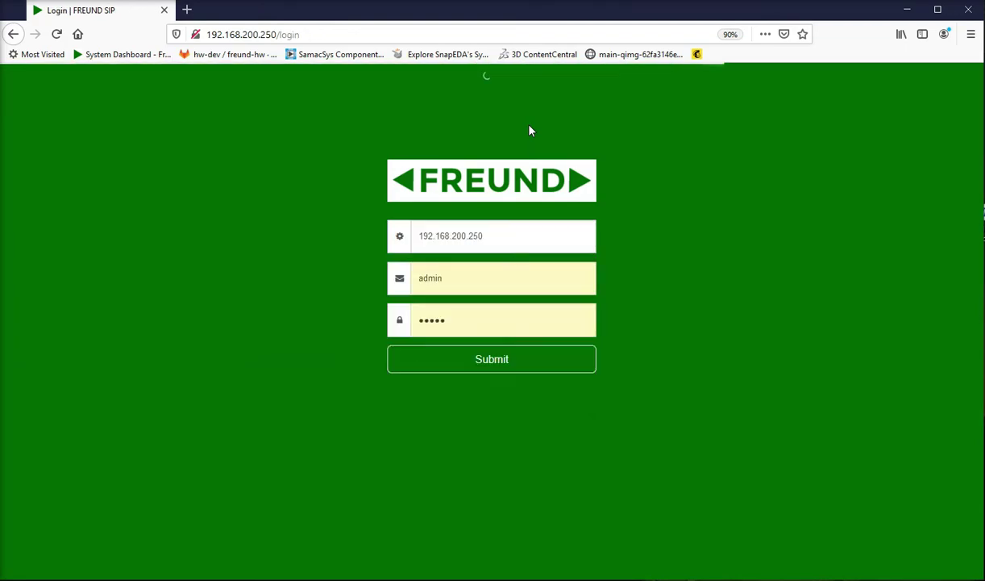
left_click(517, 373)
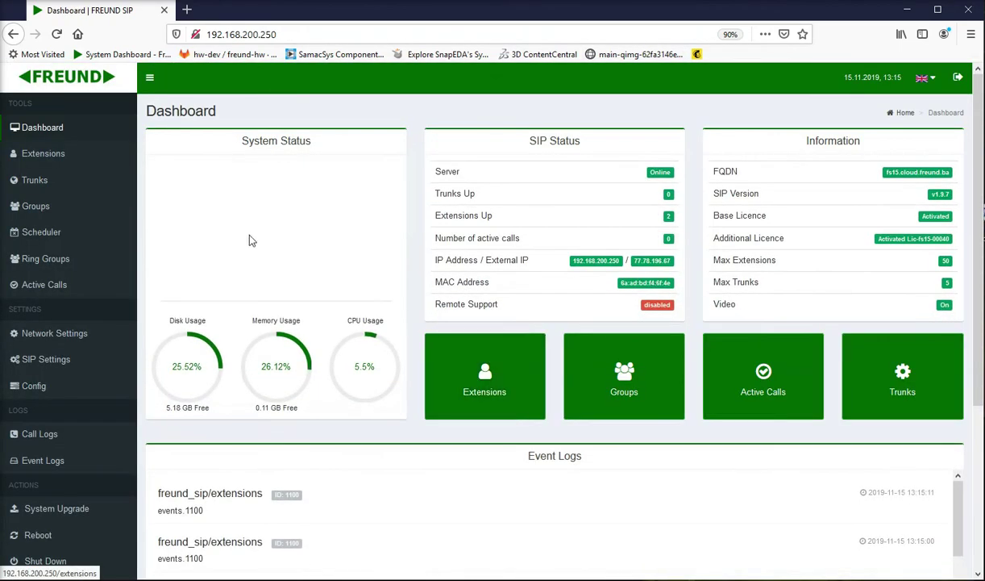
Reopen the extensions overview and review the status of the listed extensions
left_click(49, 161)
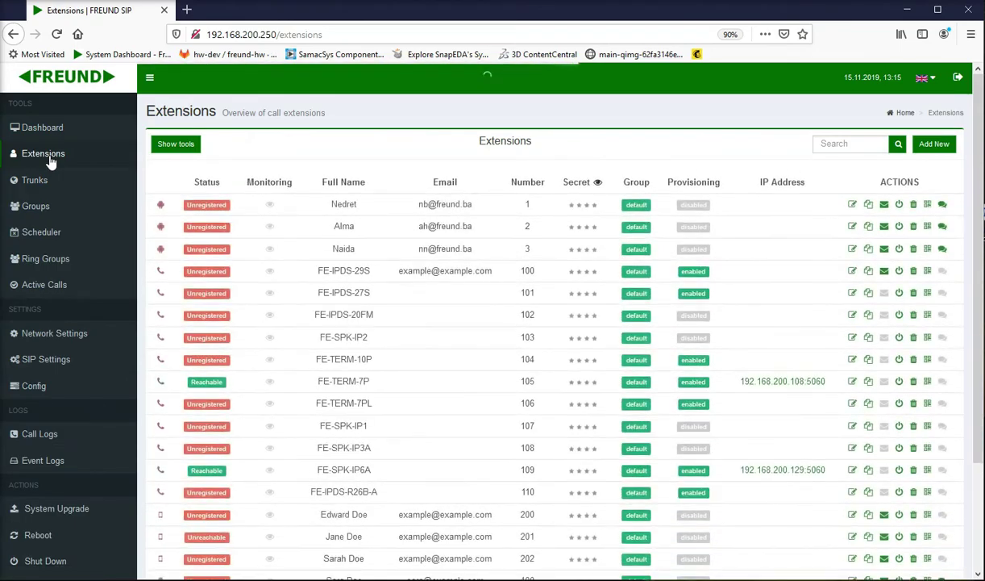
scroll(375, 310, "down", 3)
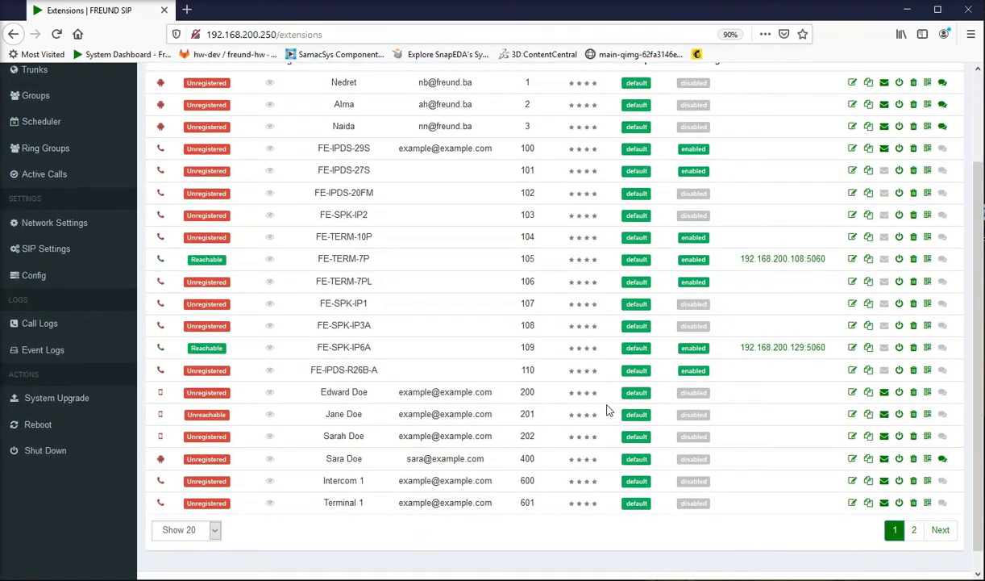
scroll(607, 405, "up", 3)
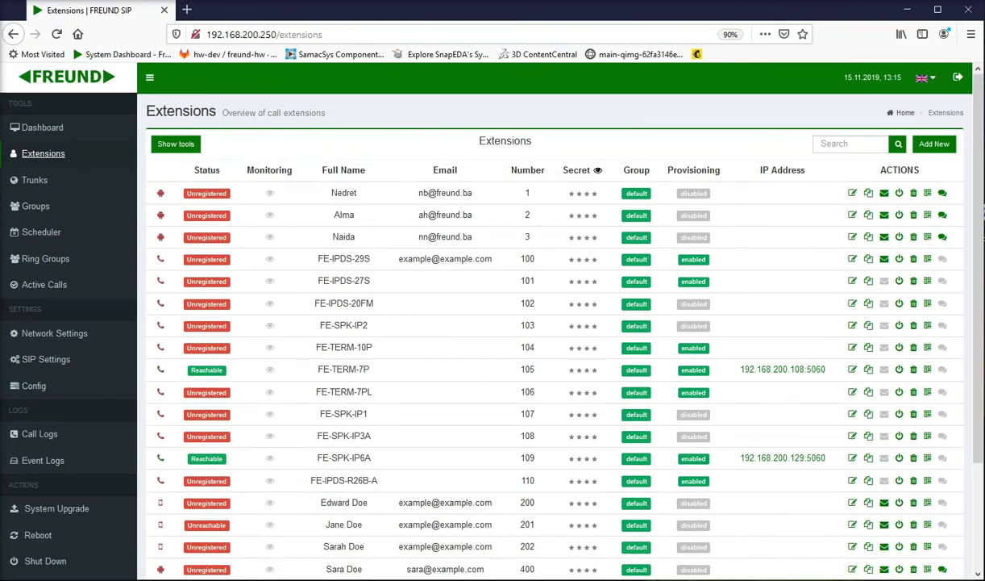